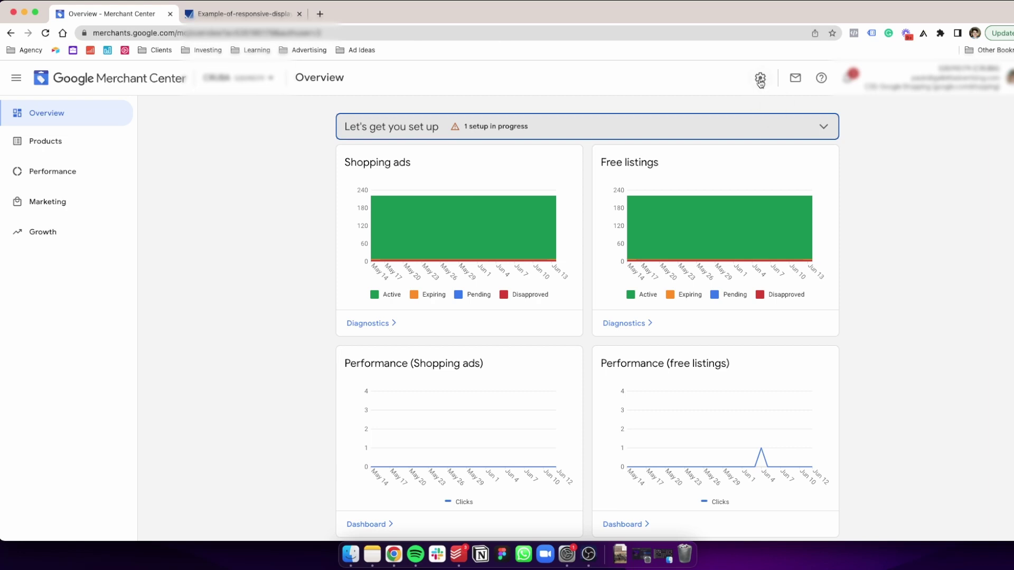
Step: Reach Business information via the tools menu and show the Website verification details
left_click(760, 79)
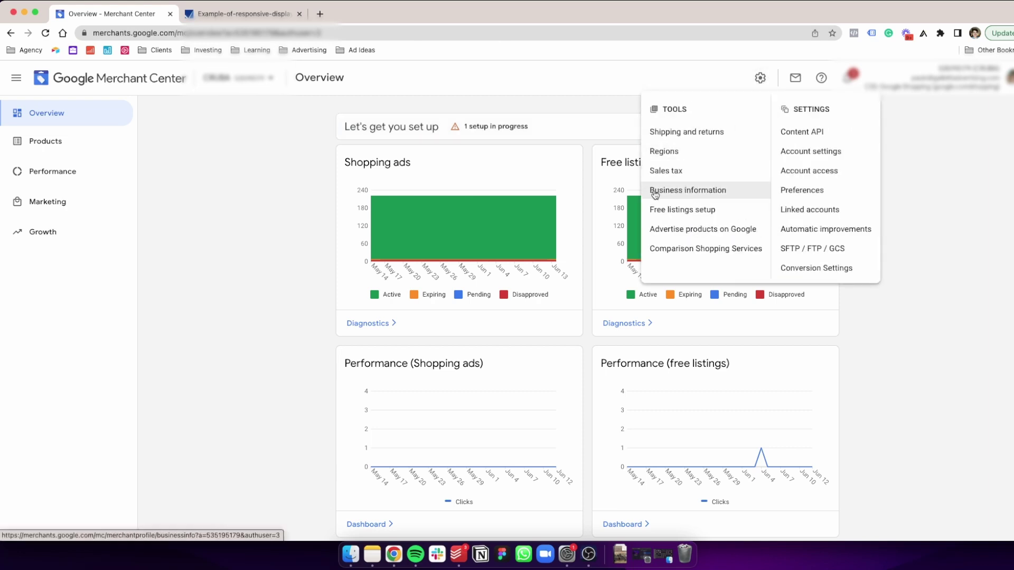
left_click(711, 193)
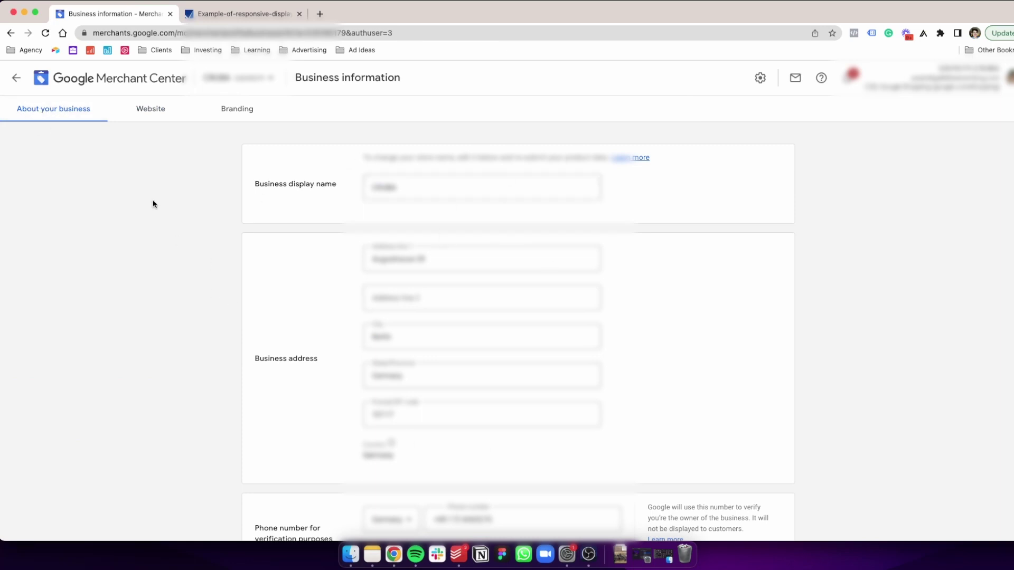
left_click(144, 109)
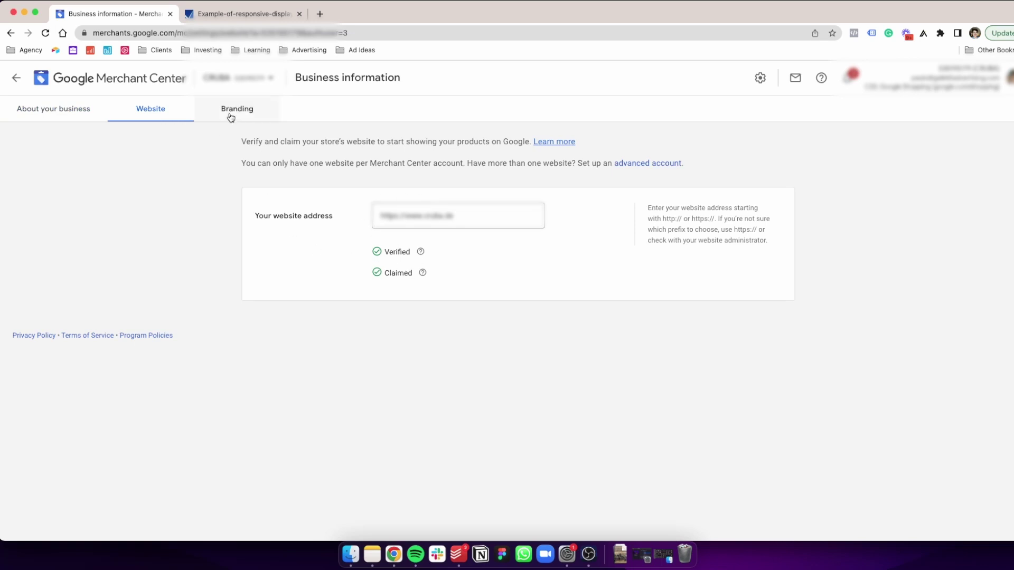
Step: Show the Branding settings with main color #6459F6 and the logo upload areas
left_click(231, 117)
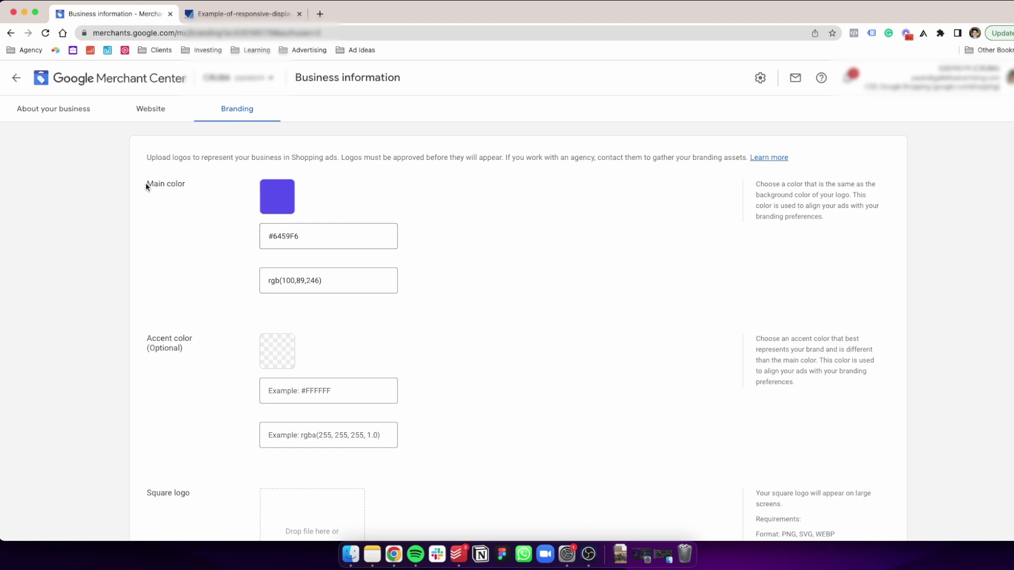
scroll(333, 291, "down", 3)
scroll(335, 294, "down", 2)
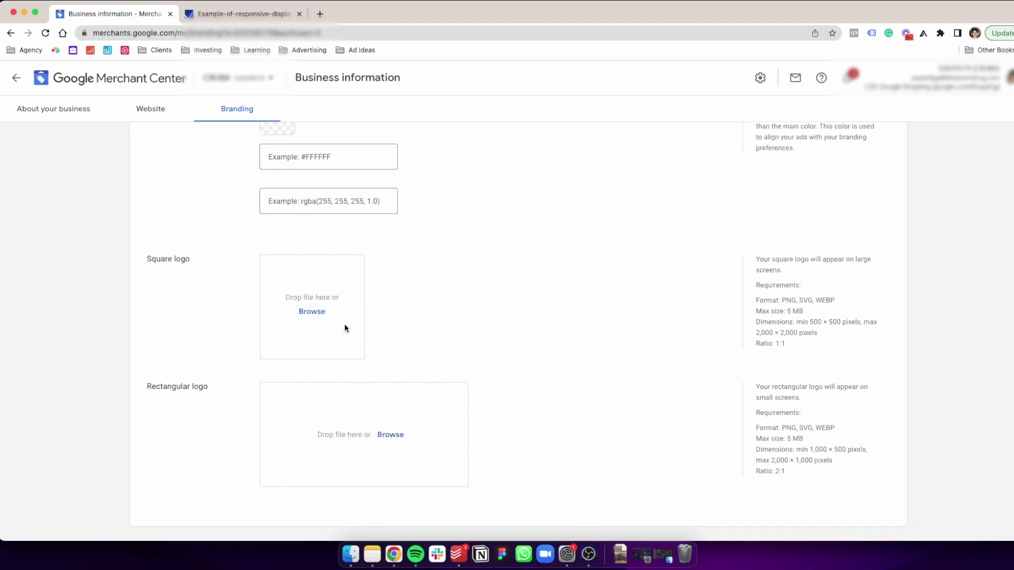
scroll(412, 329, "up", 1)
scroll(412, 329, "up", 5)
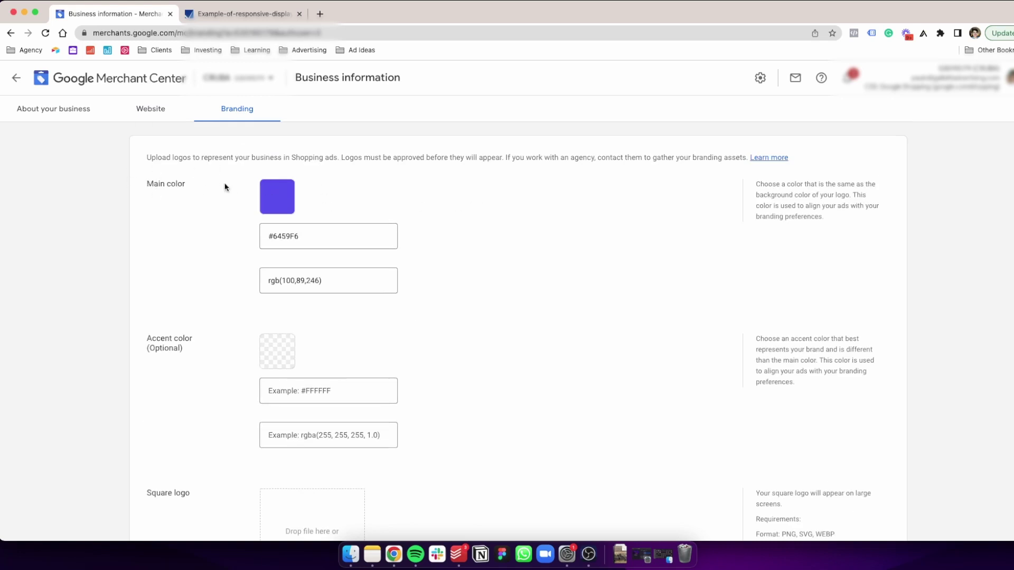
scroll(326, 277, "down", 1)
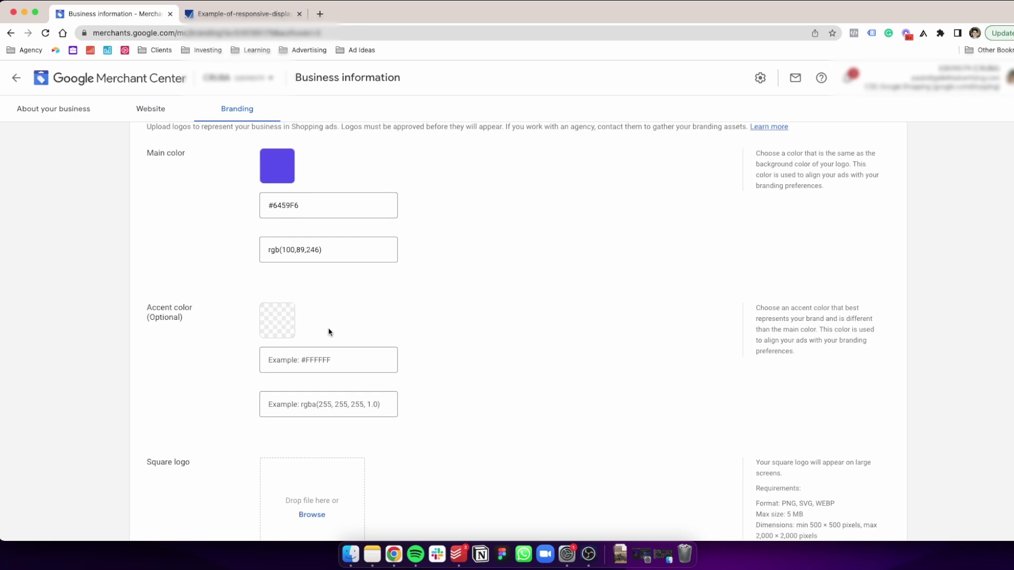
scroll(328, 333, "down", 1)
scroll(275, 271, "up", 1)
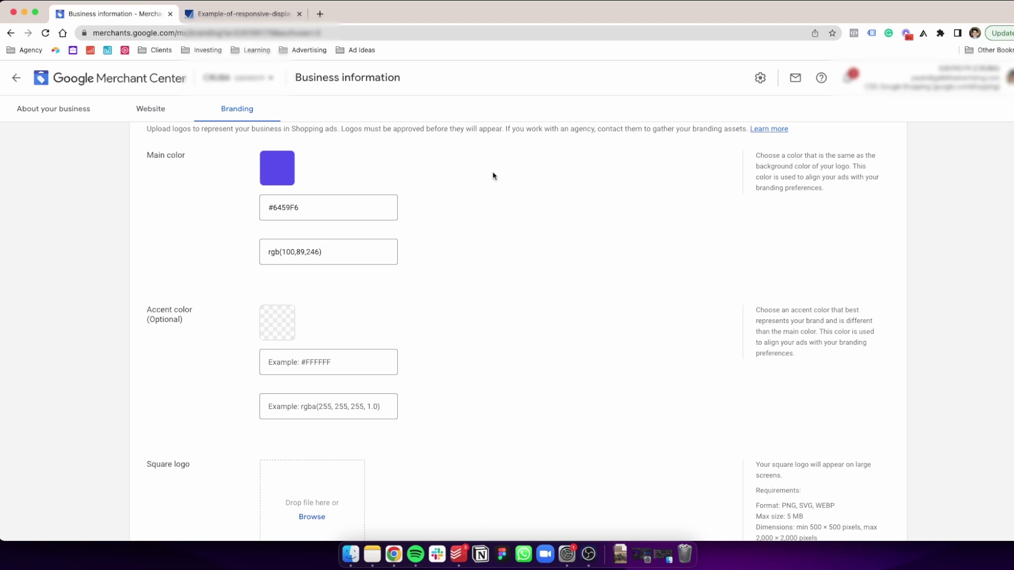
scroll(548, 226, "down", 6)
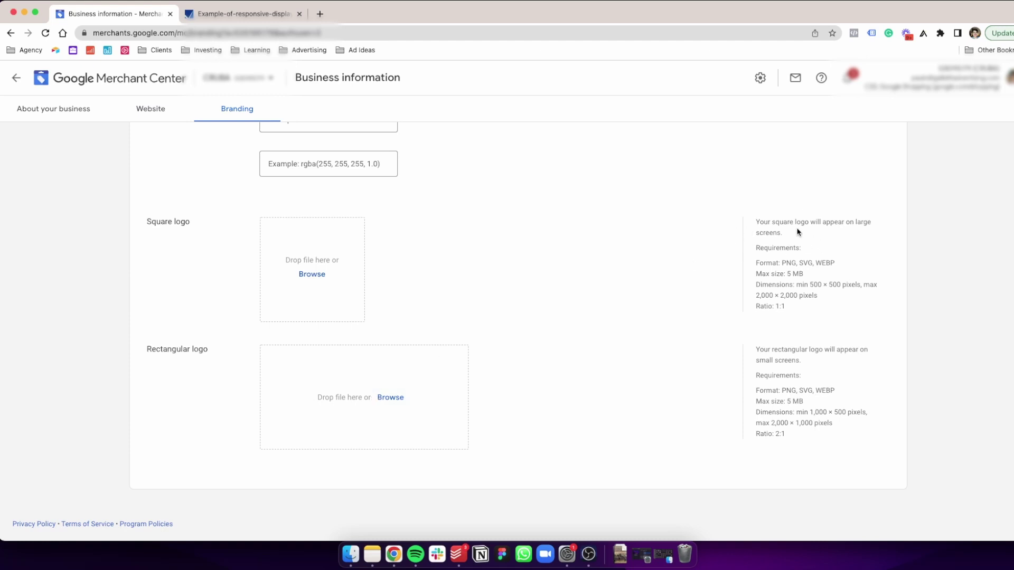
Step: Highlight the square logo rules: 1:1 ratio, PNG/SVG/WEBP formats, 2,000 × 2,000 max dimensions
left_click_drag(758, 221, 796, 307)
left_click(796, 316)
left_click_drag(774, 306, 796, 310)
left_click_drag(783, 264, 851, 266)
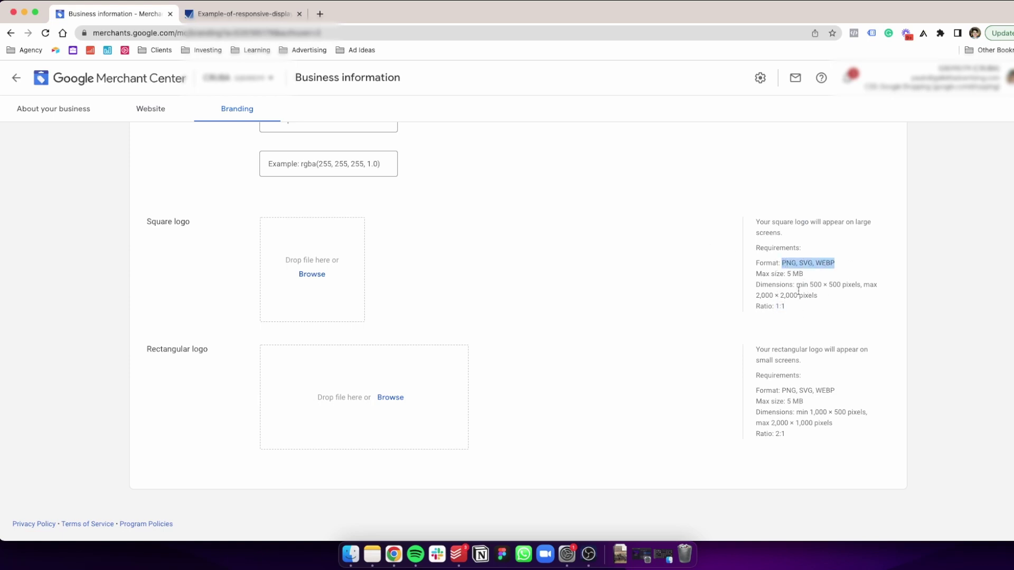
left_click_drag(757, 296, 797, 296)
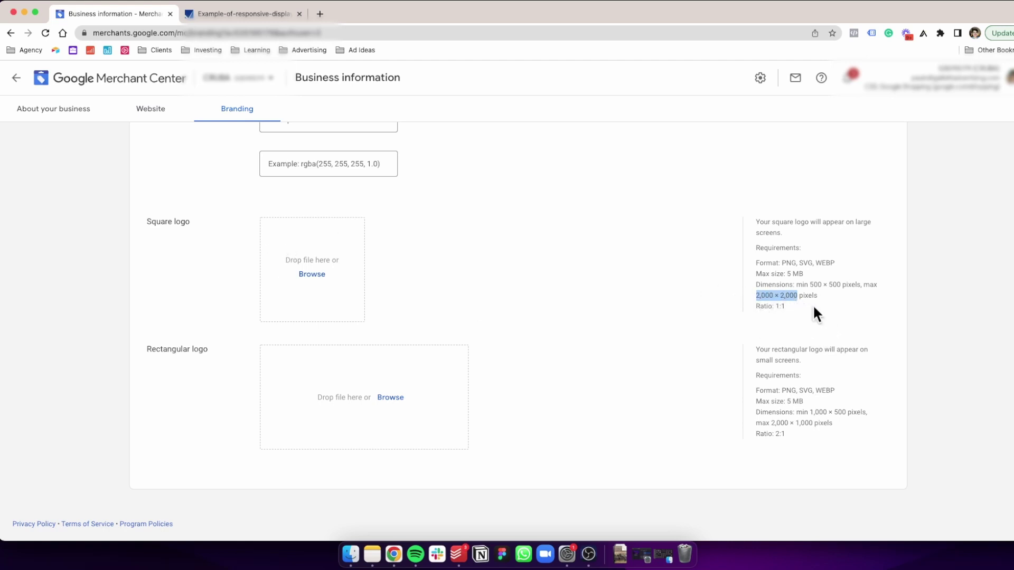
left_click(815, 312)
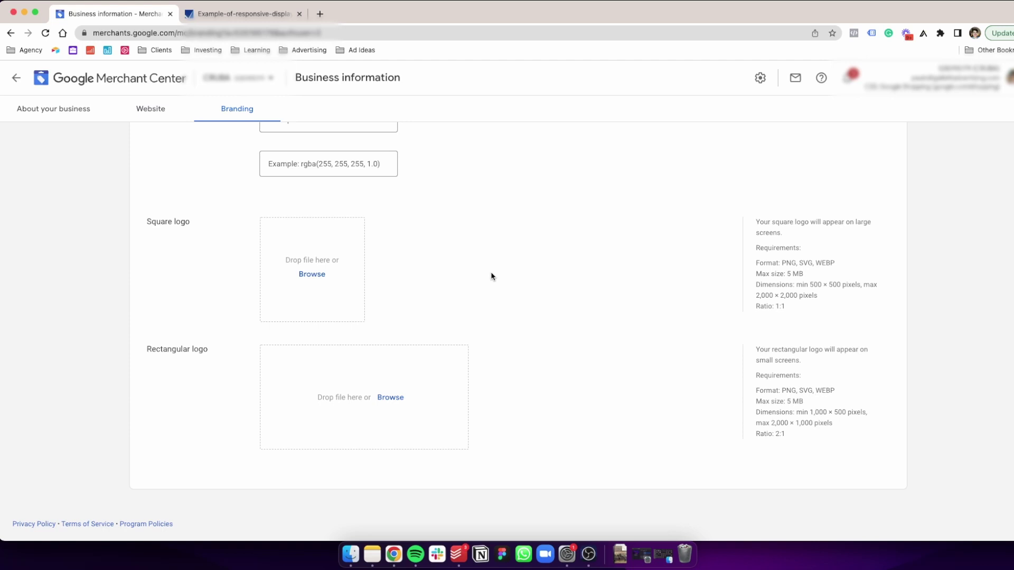
key("ctrl+Tab")
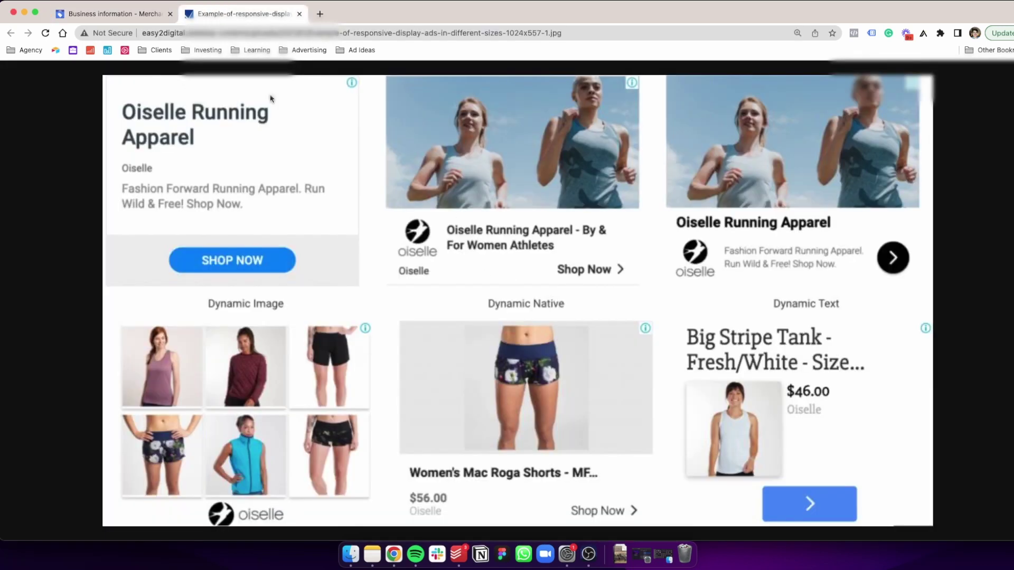